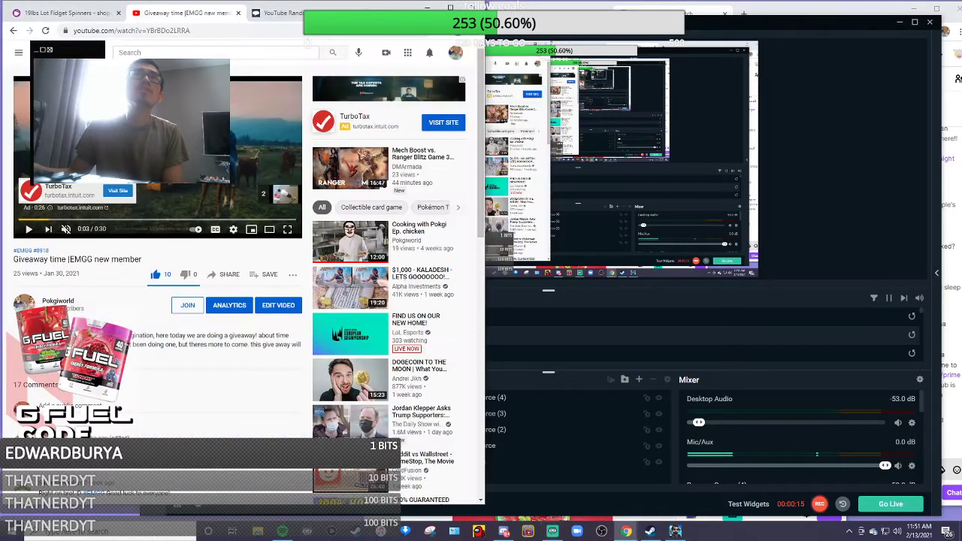
Step: Maximize the browser showing the giveaway video and scroll through its comments
click(188, 13)
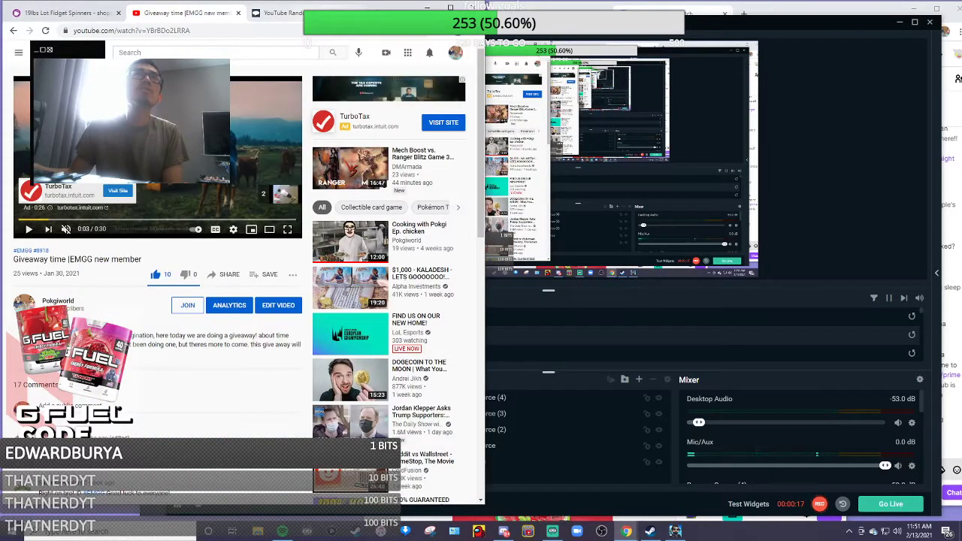
key(super+Up)
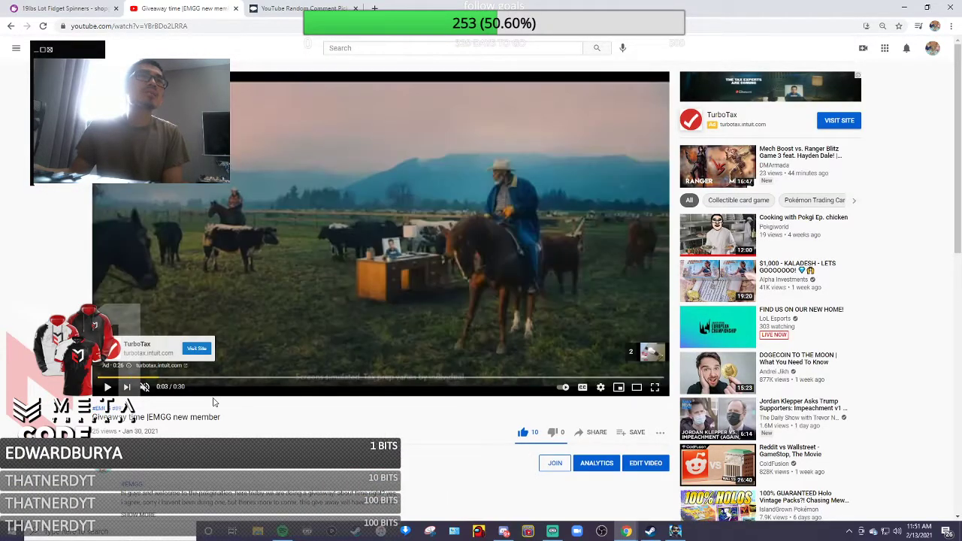
scroll(223, 417, down, 1)
scroll(229, 387, down, 10)
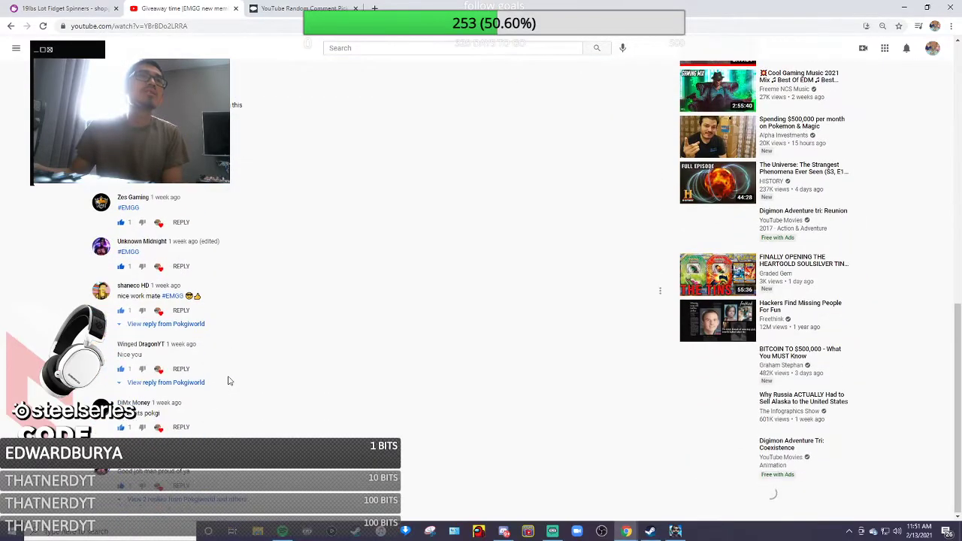
scroll(217, 423, up, 4)
scroll(180, 361, down, 4)
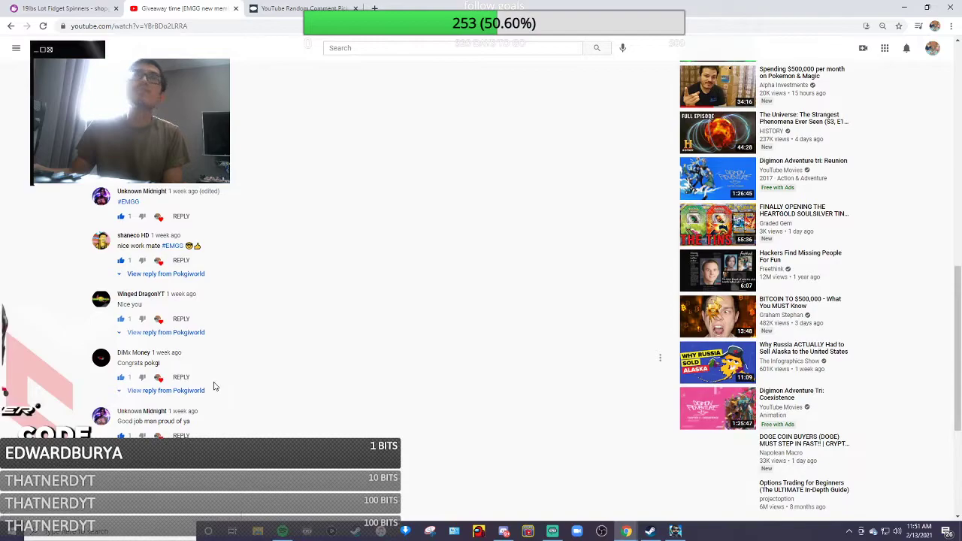
scroll(215, 387, up, 10)
scroll(214, 385, up, 1)
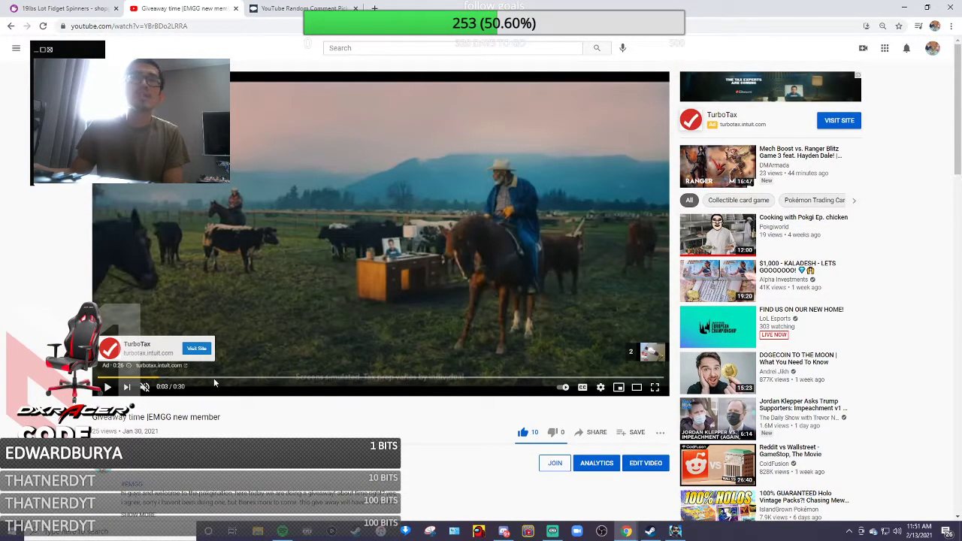
Step: Review the comments once more and select the video's URL in the address bar
scroll(214, 379, down, 5)
scroll(214, 381, down, 5)
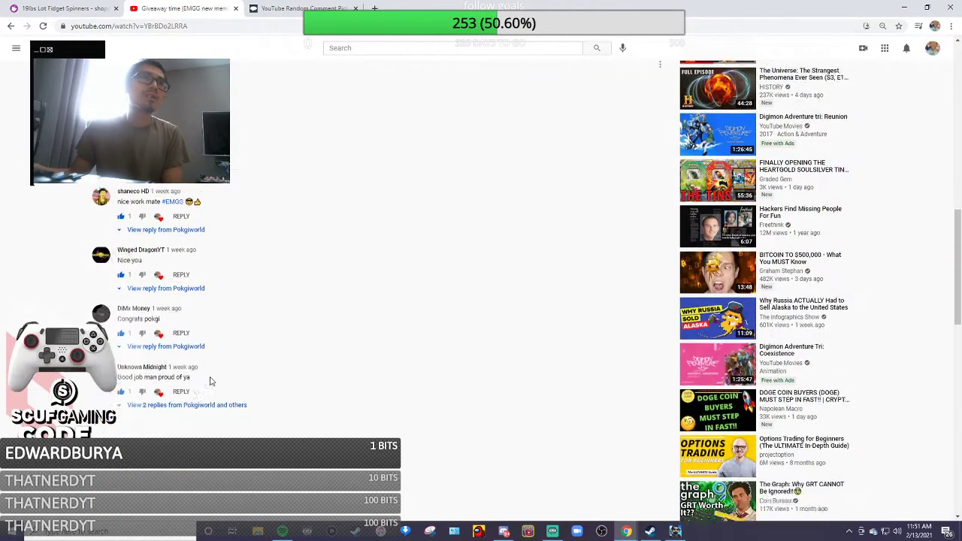
scroll(212, 381, up, 4)
scroll(210, 382, down, 3)
scroll(211, 381, up, 9)
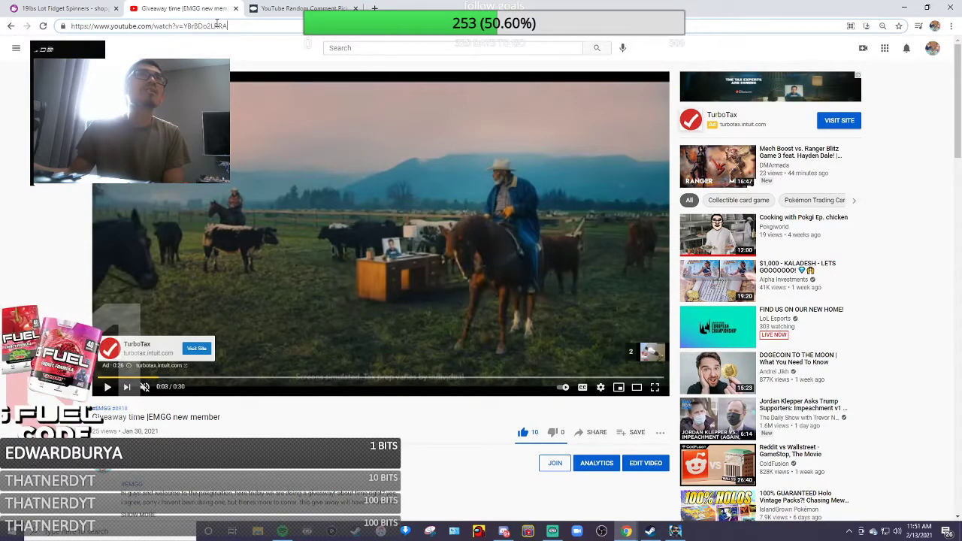
click(218, 26)
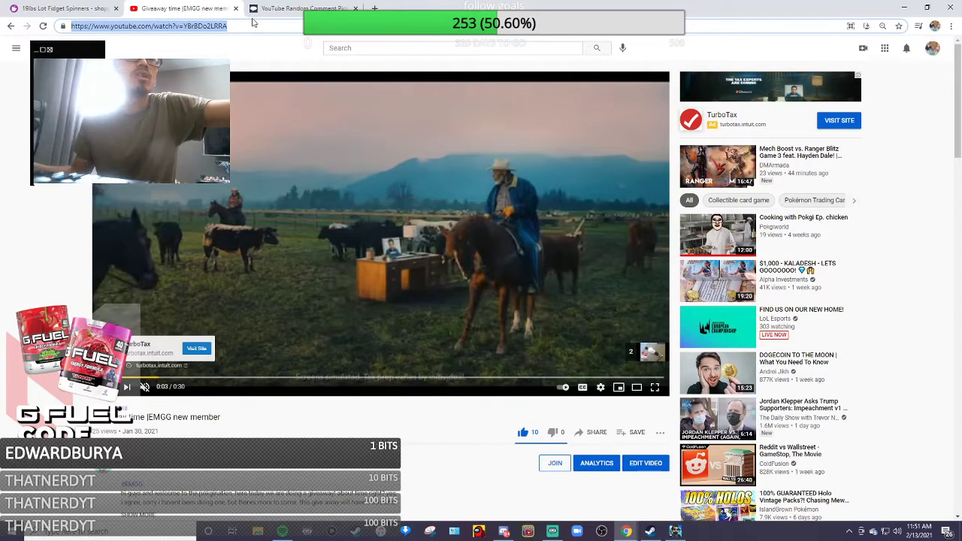
Step: Paste the giveaway video's URL into the comment picker's YouTube video URL field
click(298, 9)
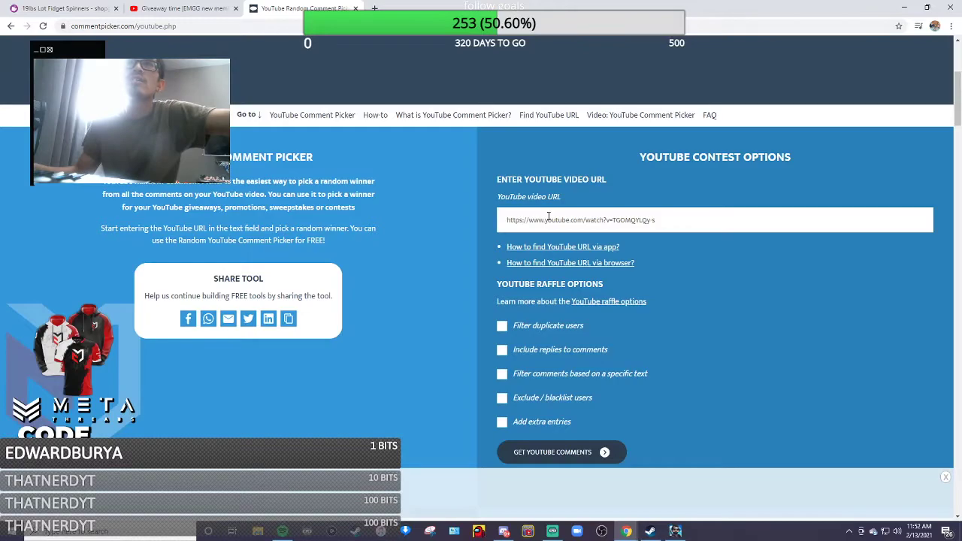
click(555, 218)
text(https://www.youtube.com/watch?v=Y8rBDo2LRRA)
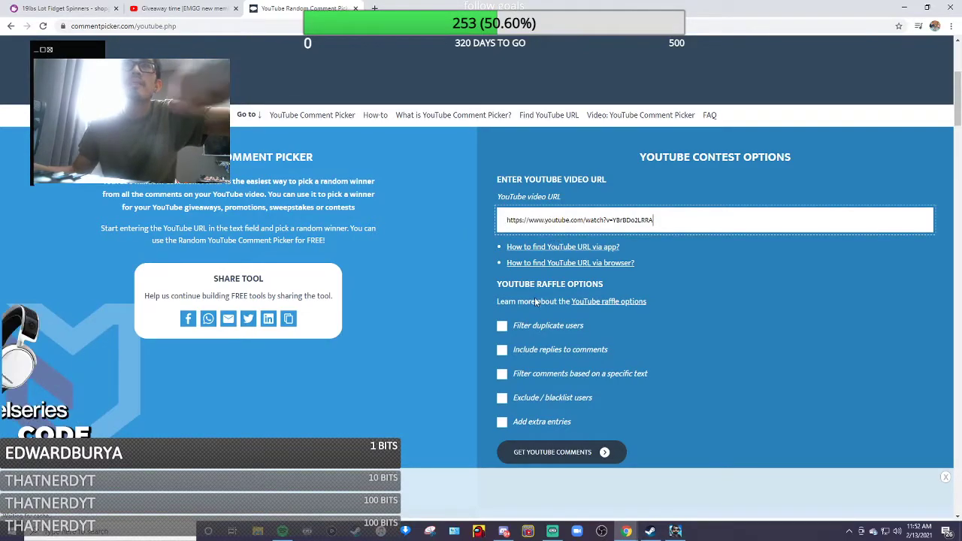
Step: Enable Filter duplicate users and load the comments, yielding 8 unique comments
click(502, 328)
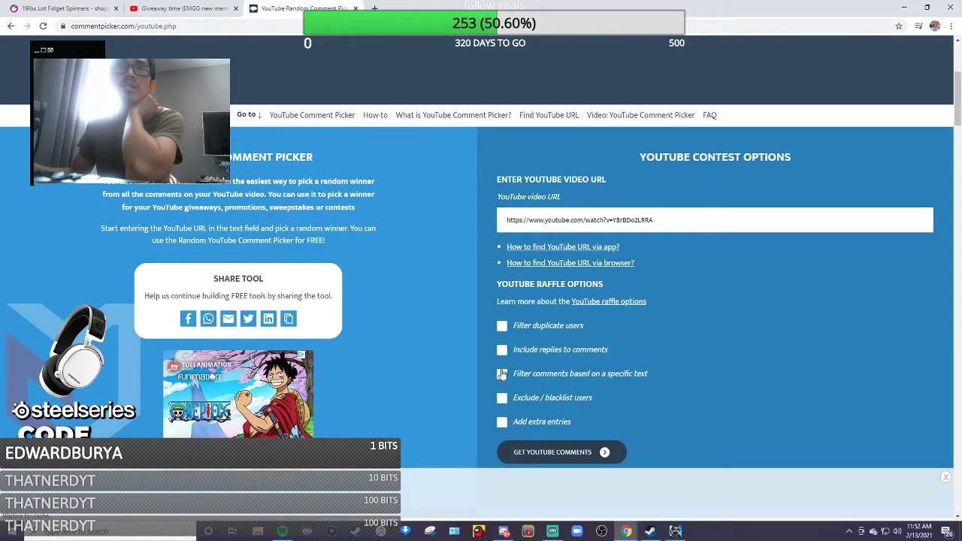
click(502, 328)
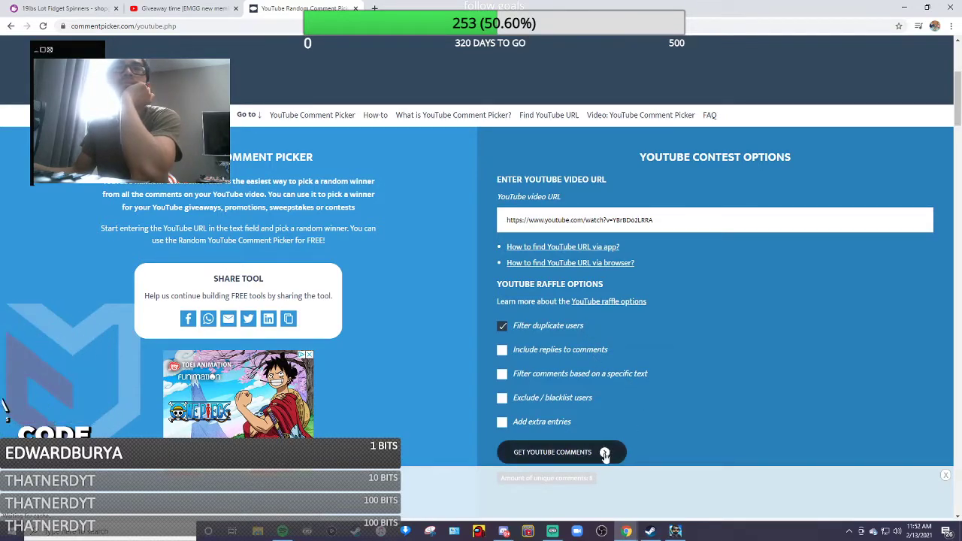
scroll(671, 405, down, 2)
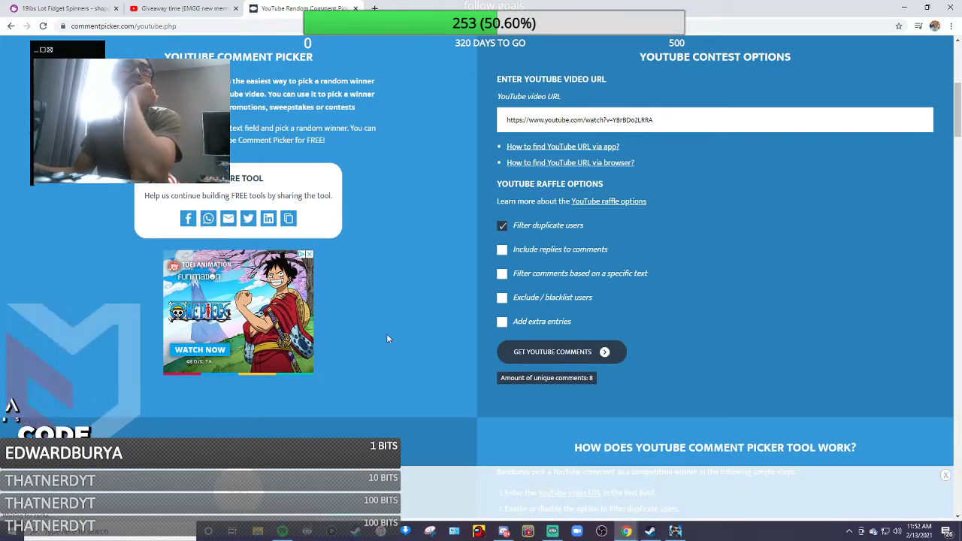
scroll(387, 333, down, 3)
scroll(383, 325, down, 4)
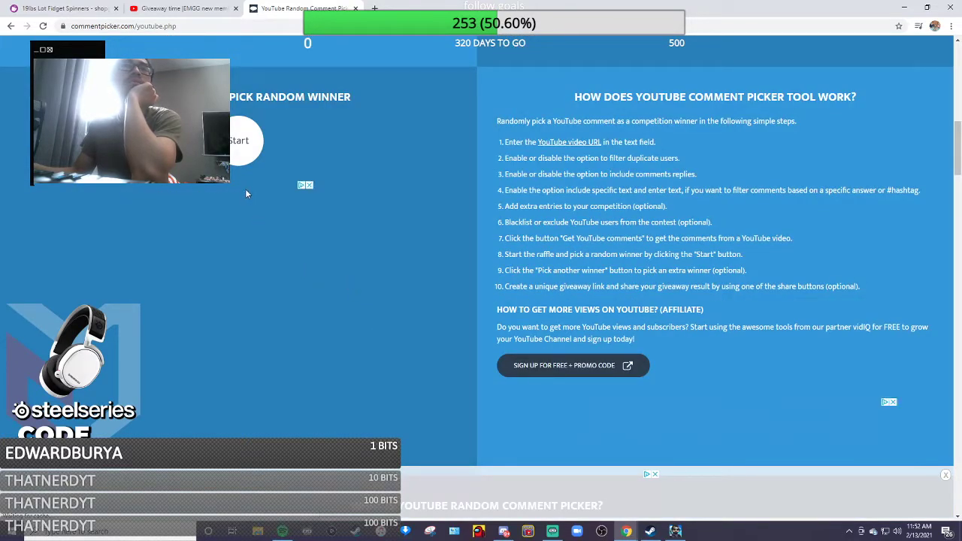
scroll(245, 194, up, 2)
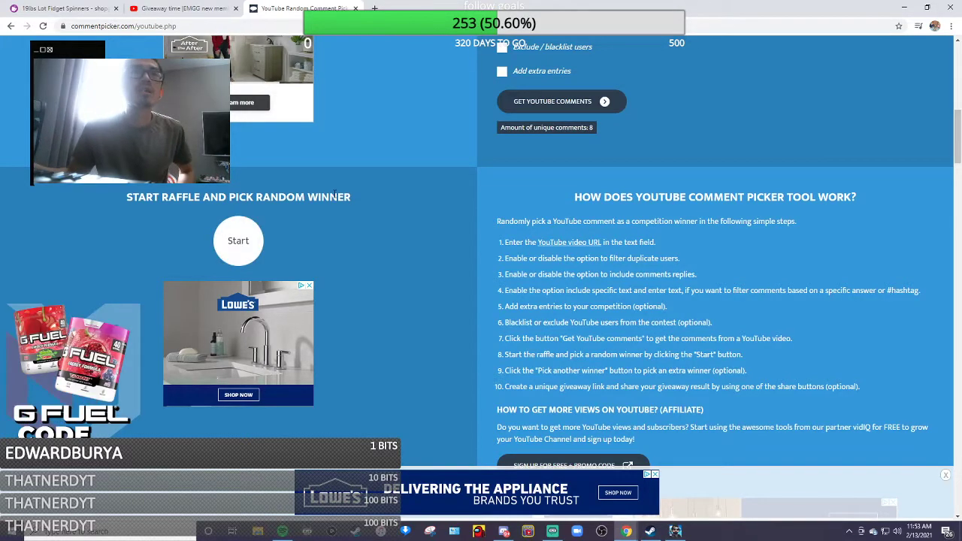
Step: Start the raffle to draw a first random winner from the 8 comments
click(237, 242)
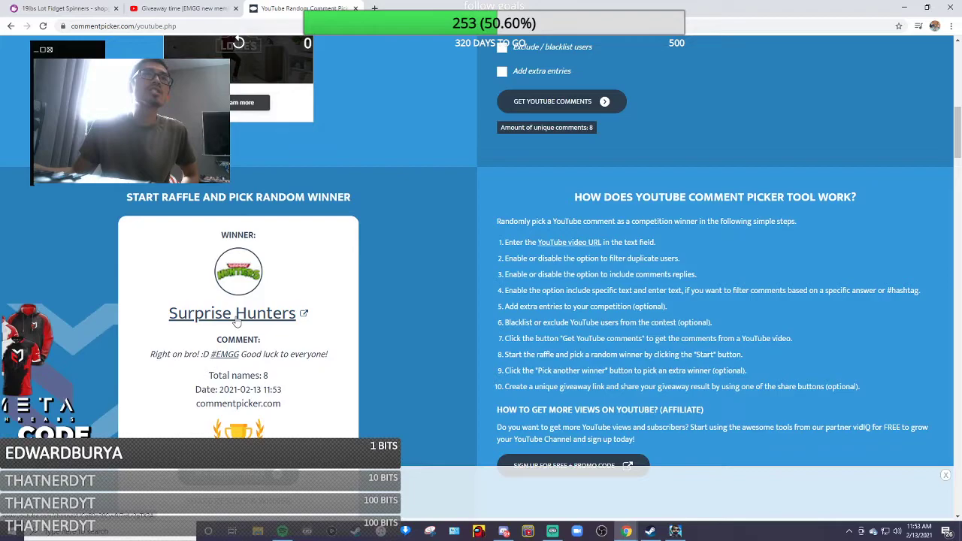
scroll(237, 321, down, 1)
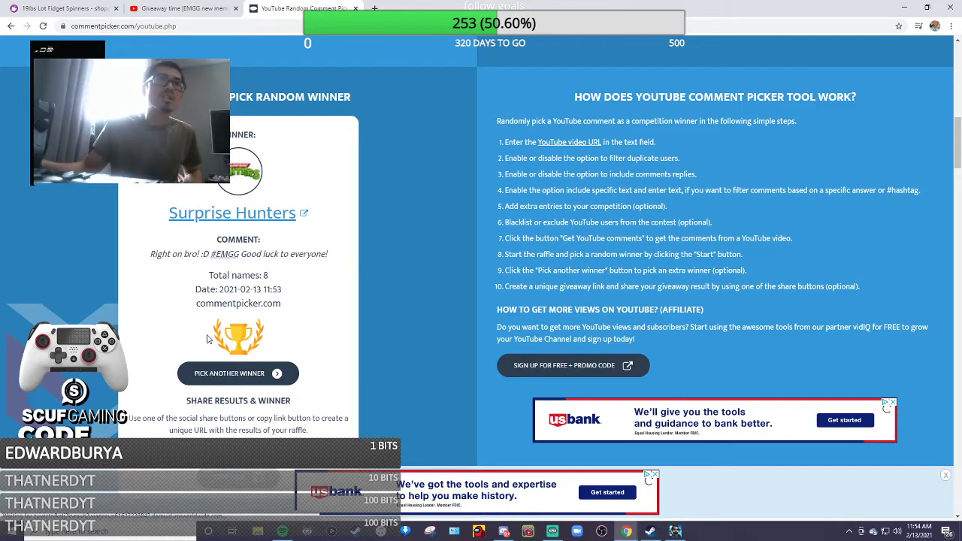
Step: Redraw the winner four times until the commenter who wrote #EMGG is picked
click(269, 378)
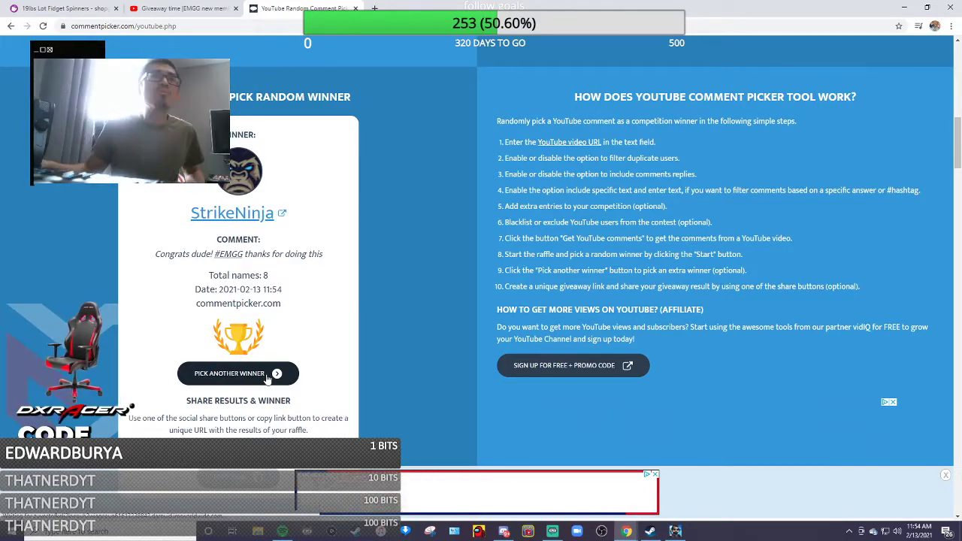
click(266, 374)
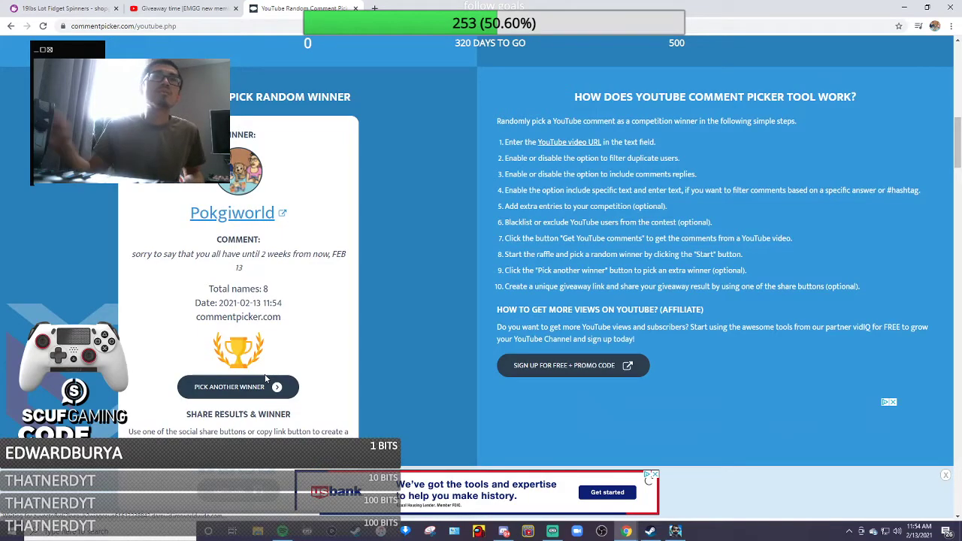
click(268, 380)
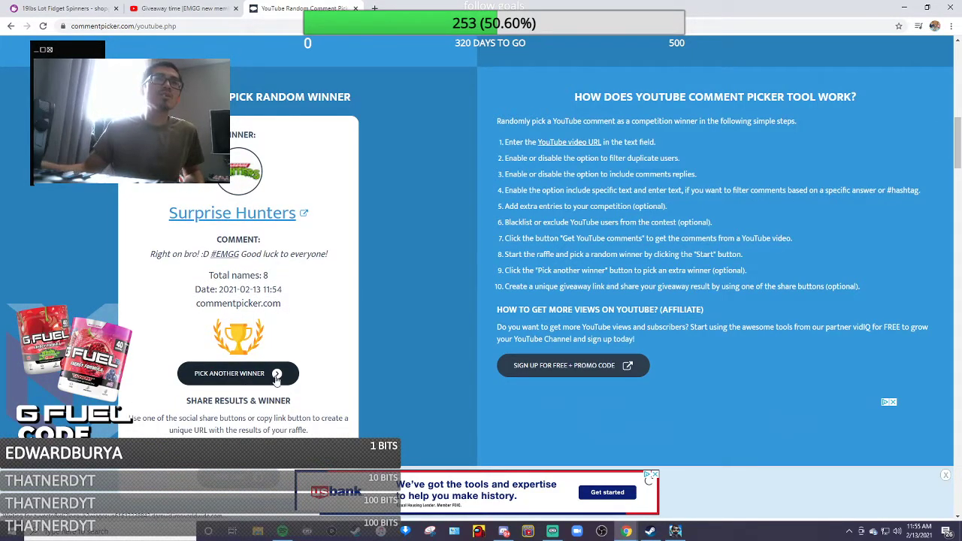
click(276, 378)
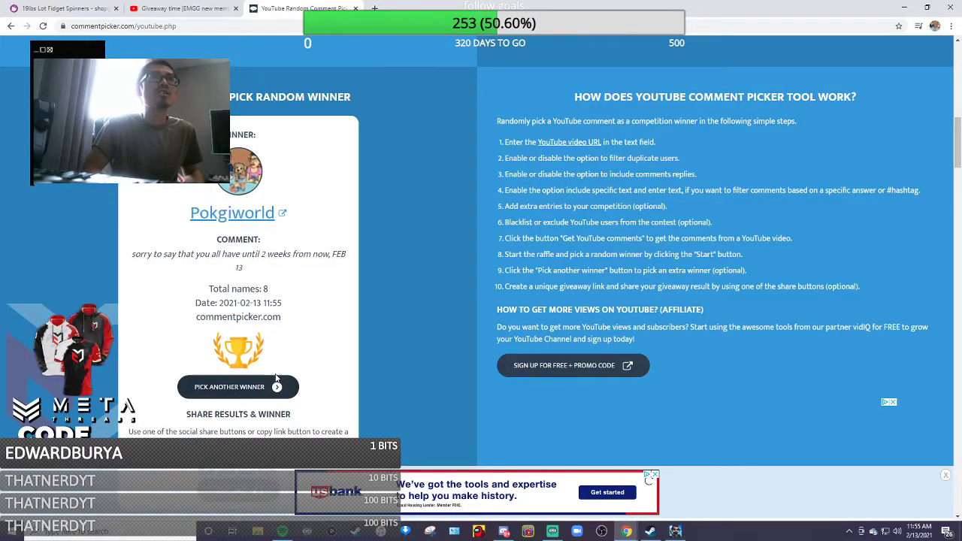
click(278, 386)
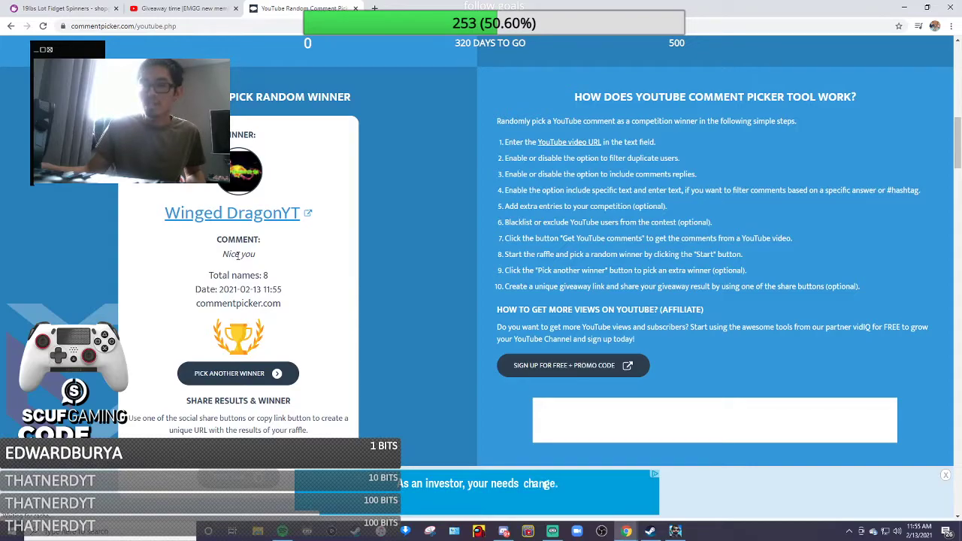
click(277, 374)
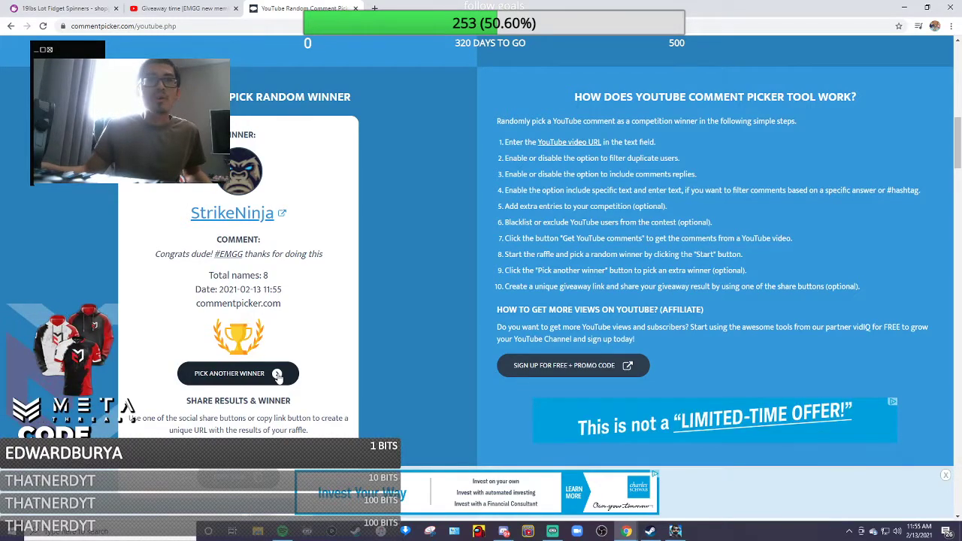
click(277, 375)
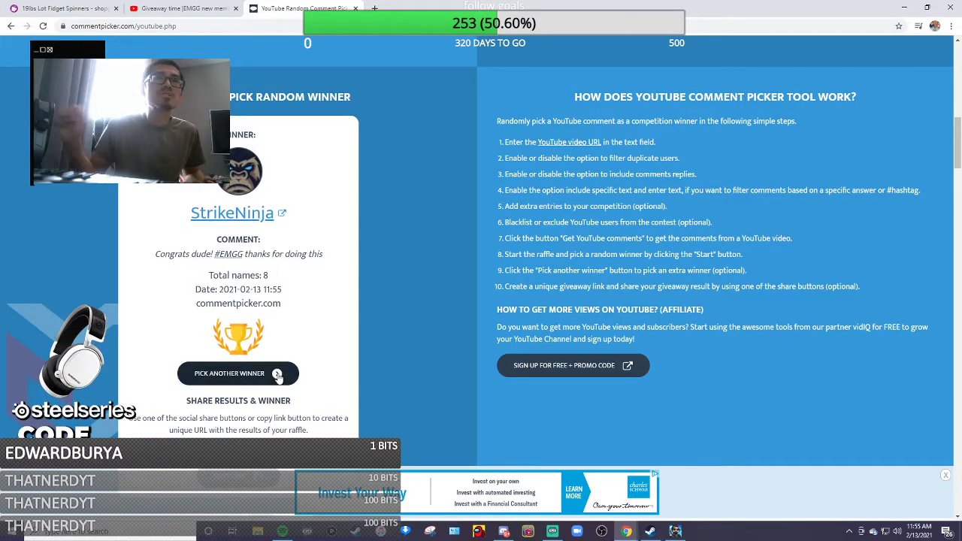
click(277, 374)
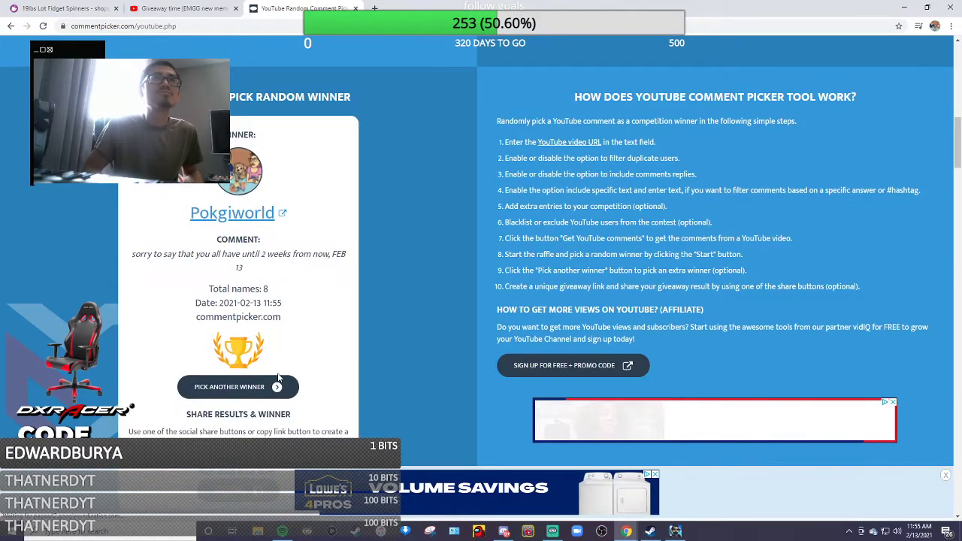
click(281, 386)
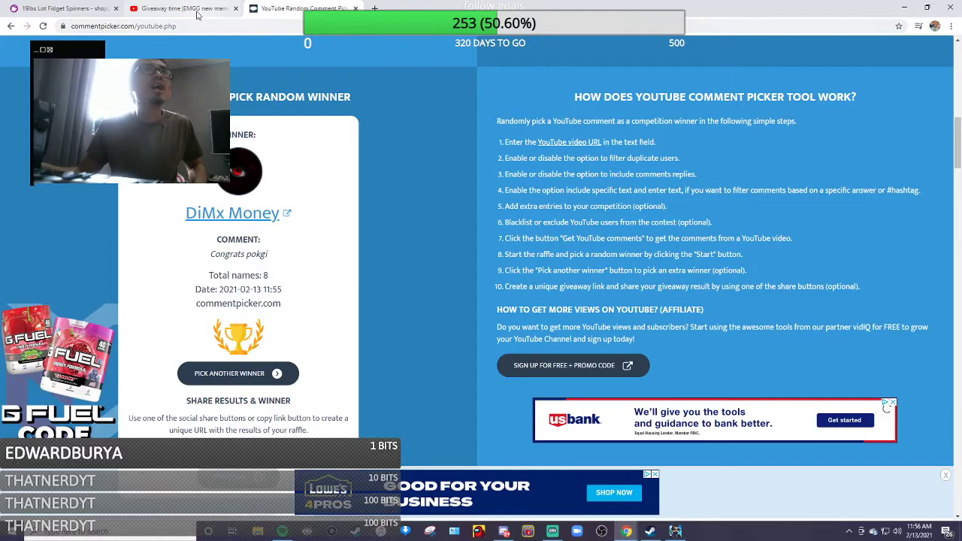
click(189, 10)
scroll(243, 145, down, 5)
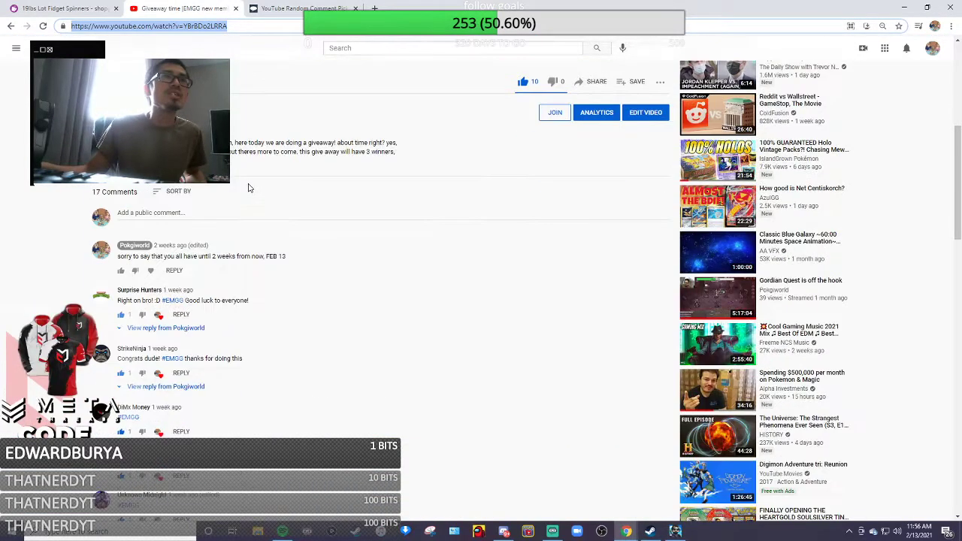
scroll(240, 248, down, 2)
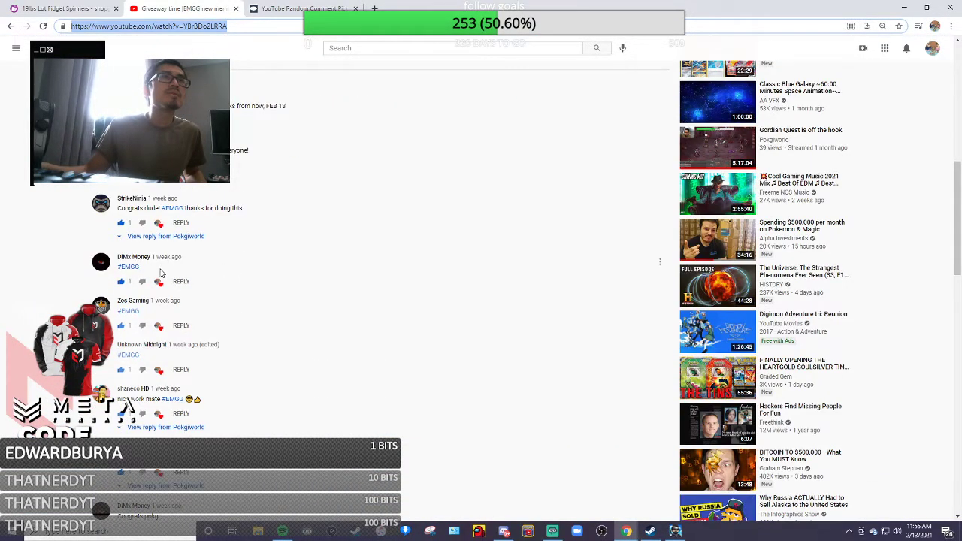
scroll(160, 272, down, 2)
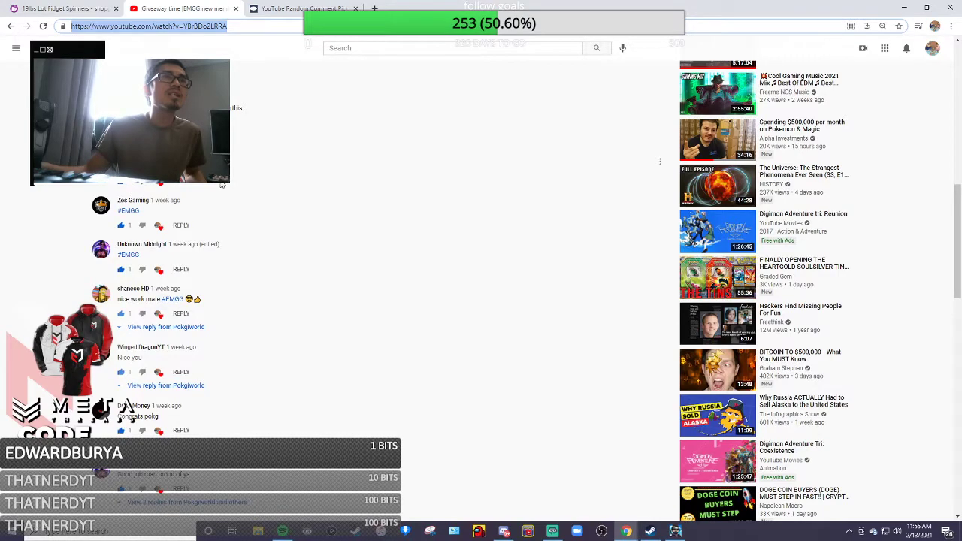
scroll(246, 210, down, 1)
scroll(249, 211, up, 10)
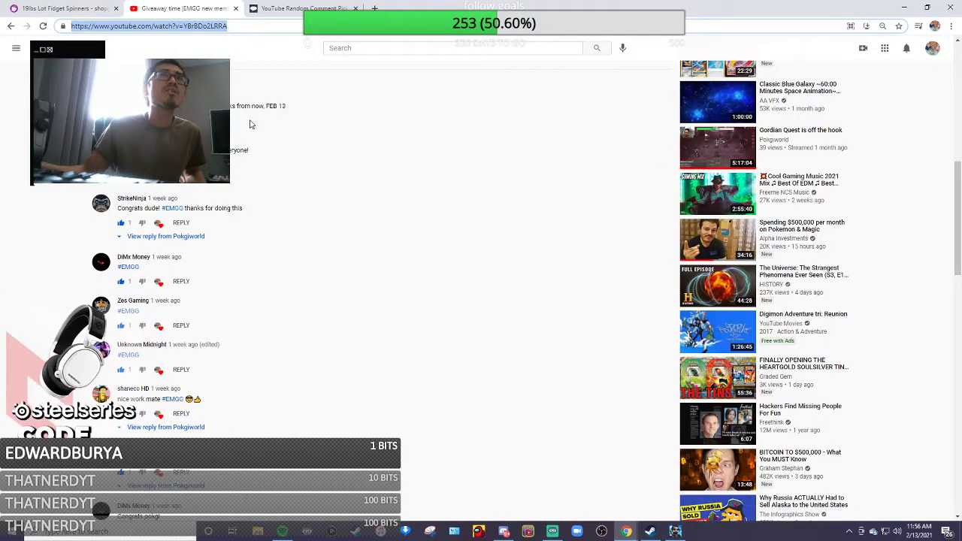
click(294, 10)
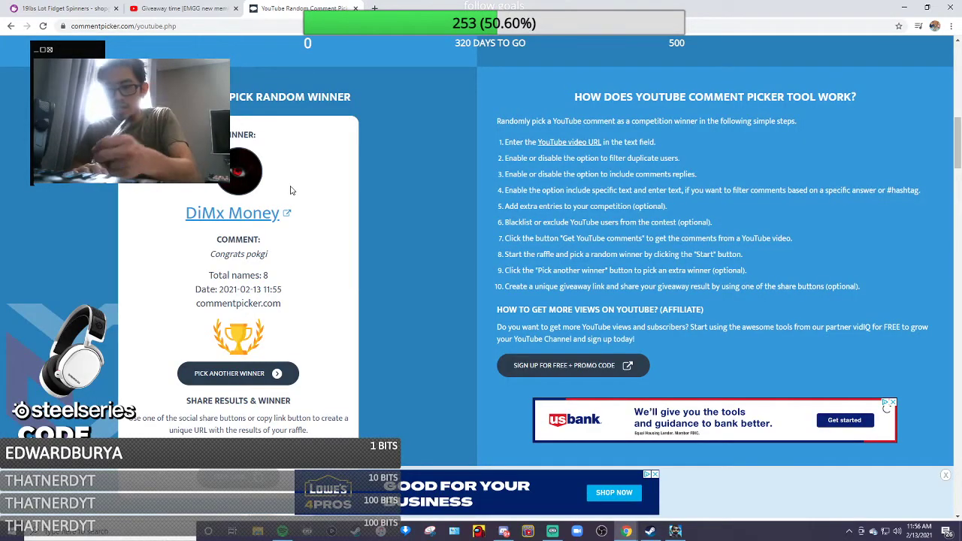
click(181, 8)
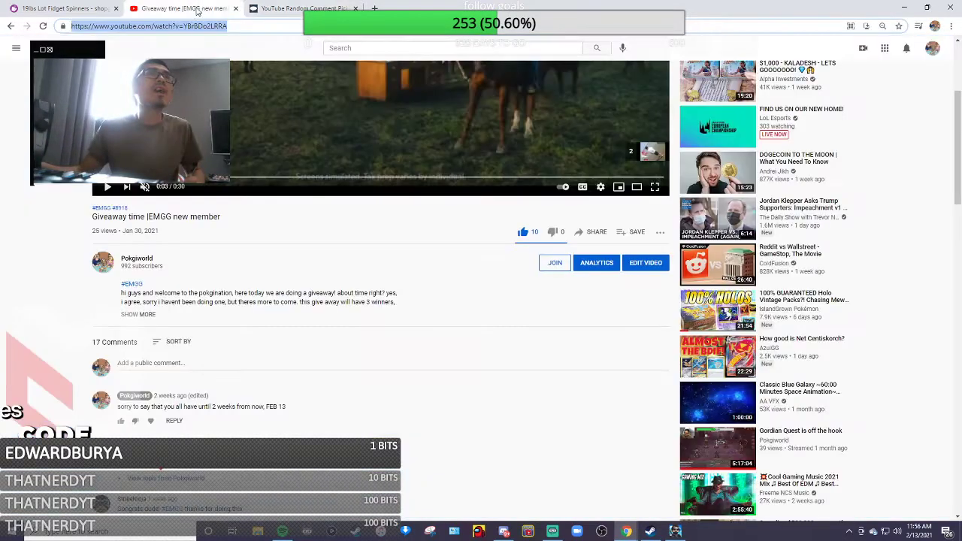
scroll(376, 301, down, 10)
scroll(131, 407, down, 2)
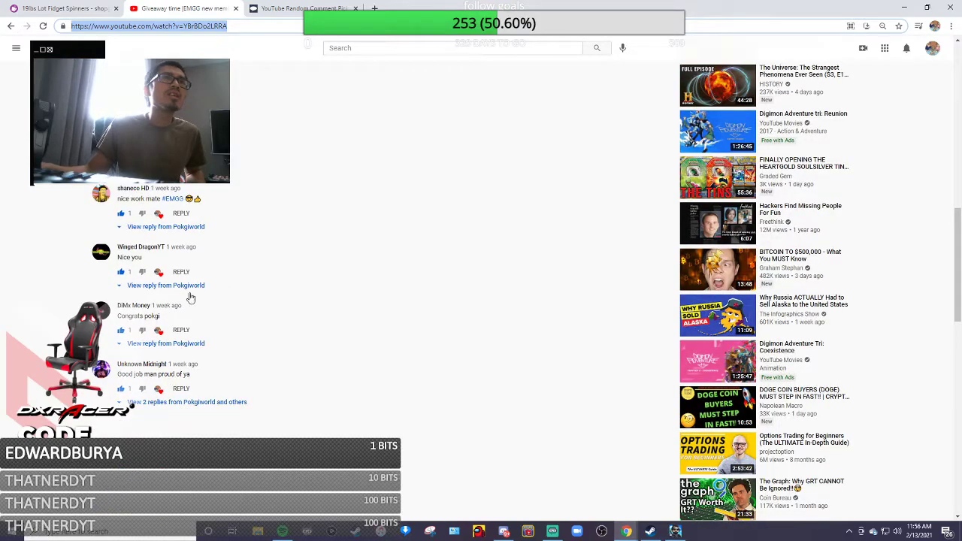
scroll(156, 276, up, 12)
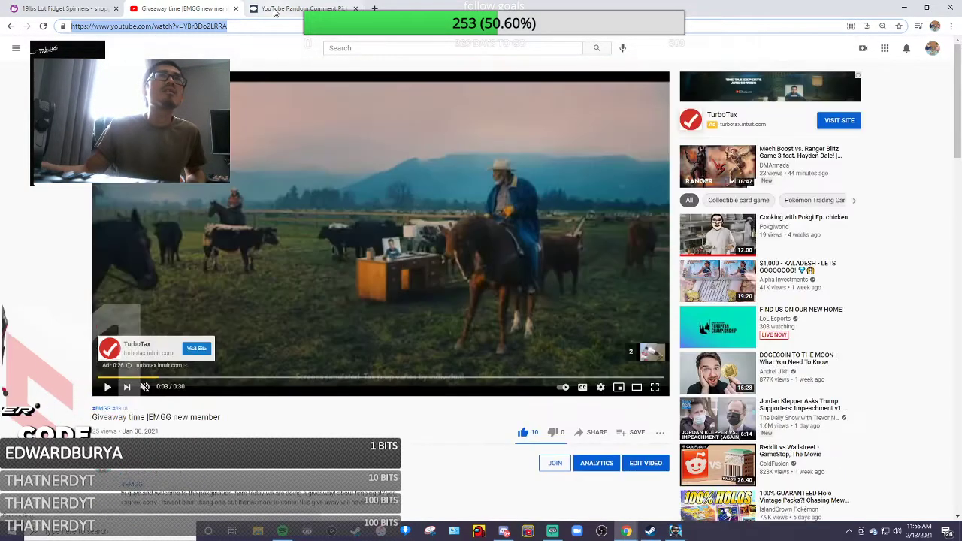
click(301, 8)
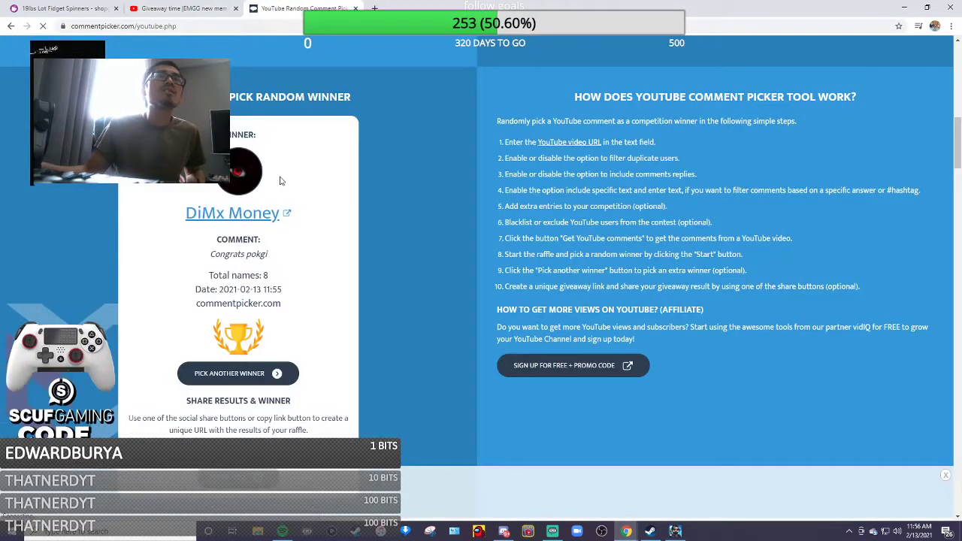